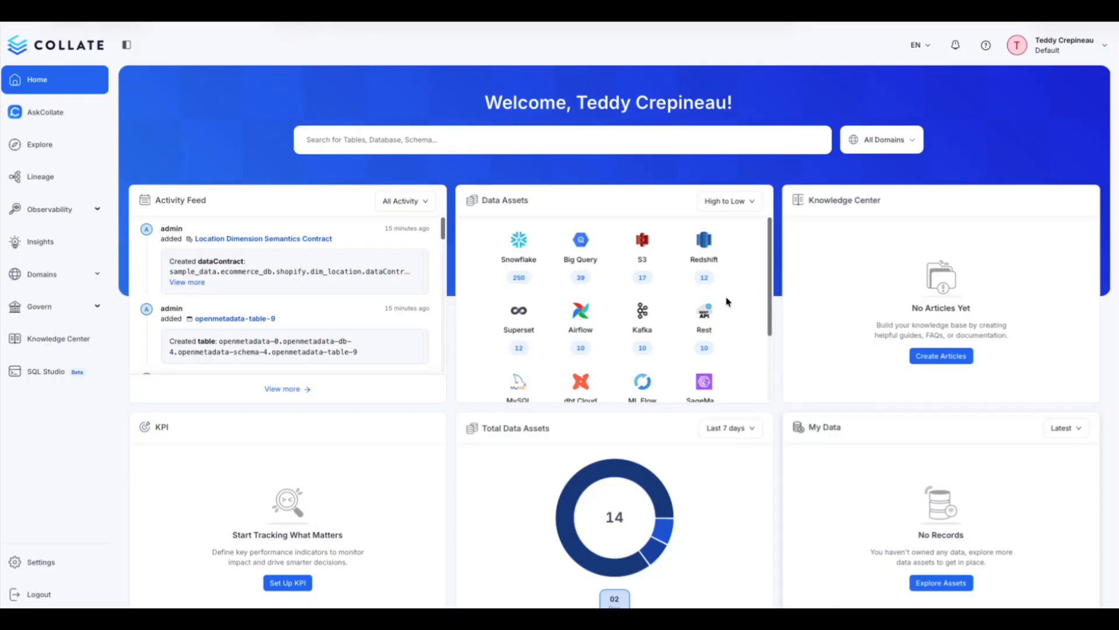
- Open the data quality tests of the orders table in the Redshift collate_shop schema
{"action": "left_click", "coordinate": [705, 242]}
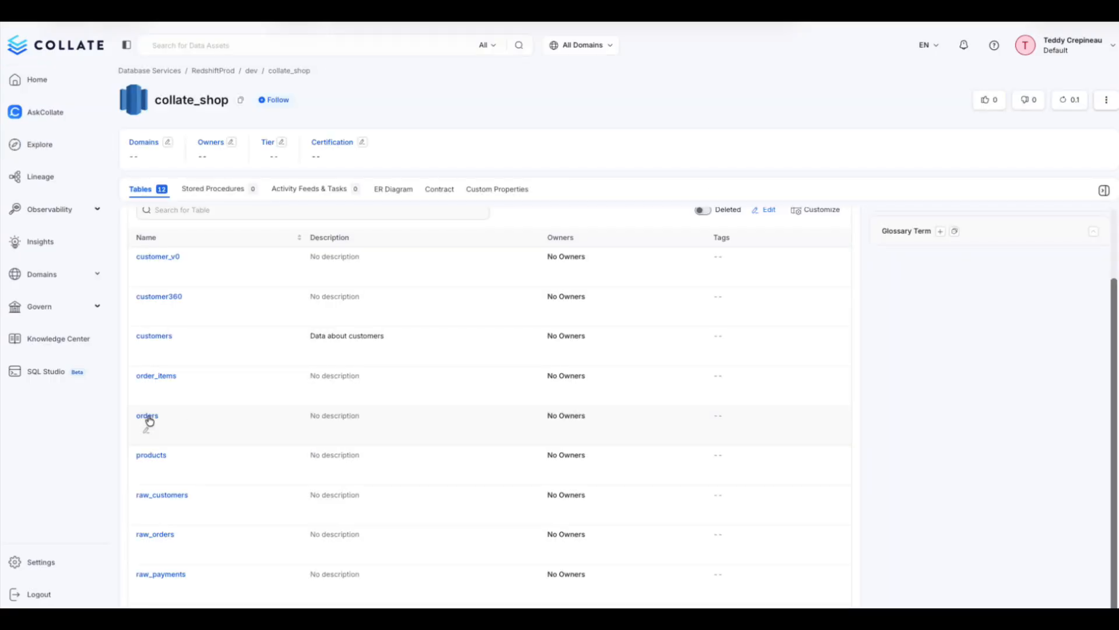
{"action": "left_click", "coordinate": [147, 416]}
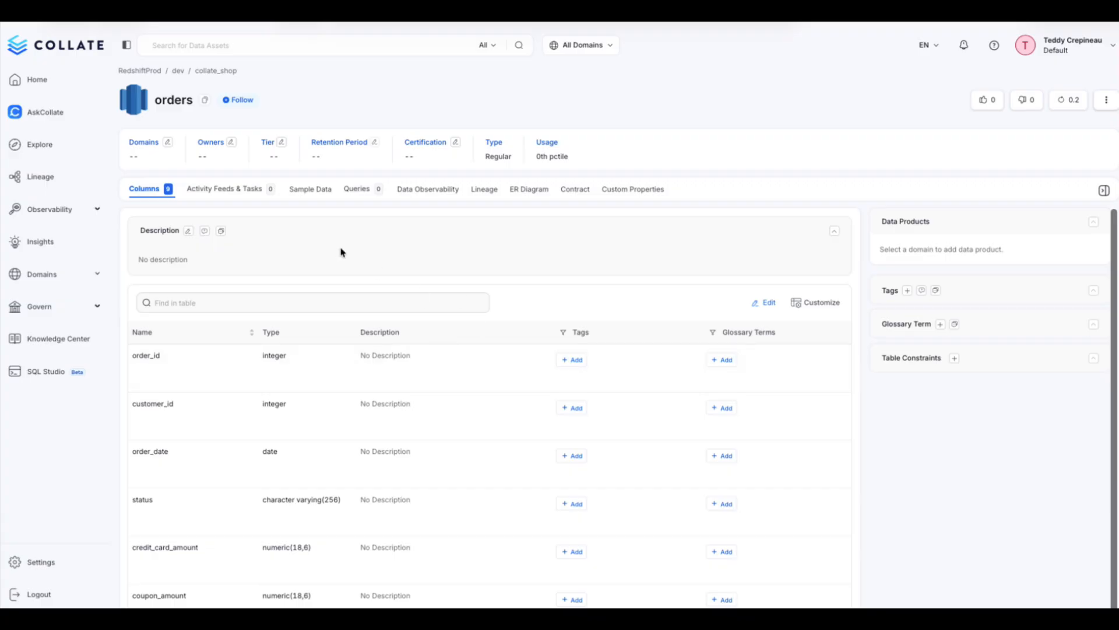
{"action": "left_click", "coordinate": [429, 191]}
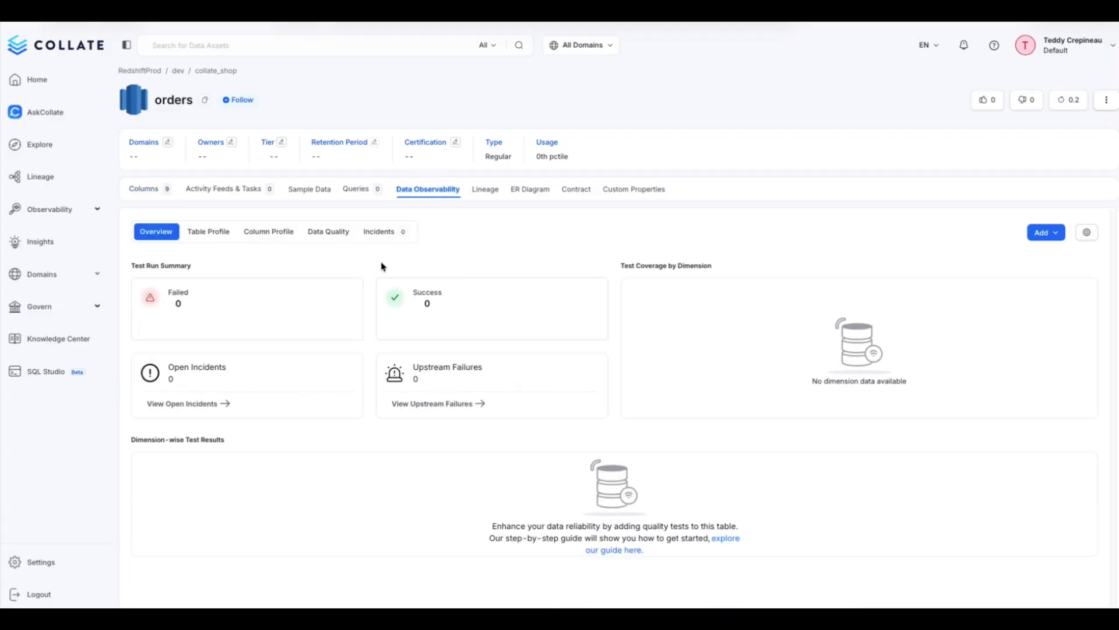
{"action": "left_click", "coordinate": [338, 236]}
{"action": "left_click", "coordinate": [326, 231]}
- Start a dimension-level test case on the orders table with amount as the tested column and status as the dimension
{"action": "left_click", "coordinate": [1038, 238]}
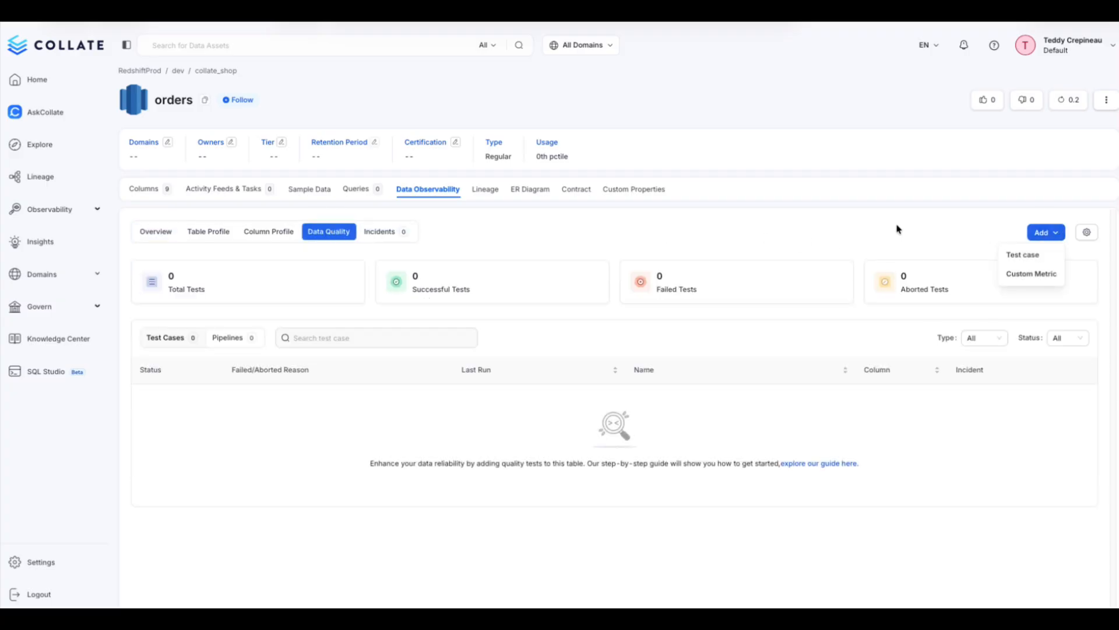
{"action": "left_click", "coordinate": [1024, 256]}
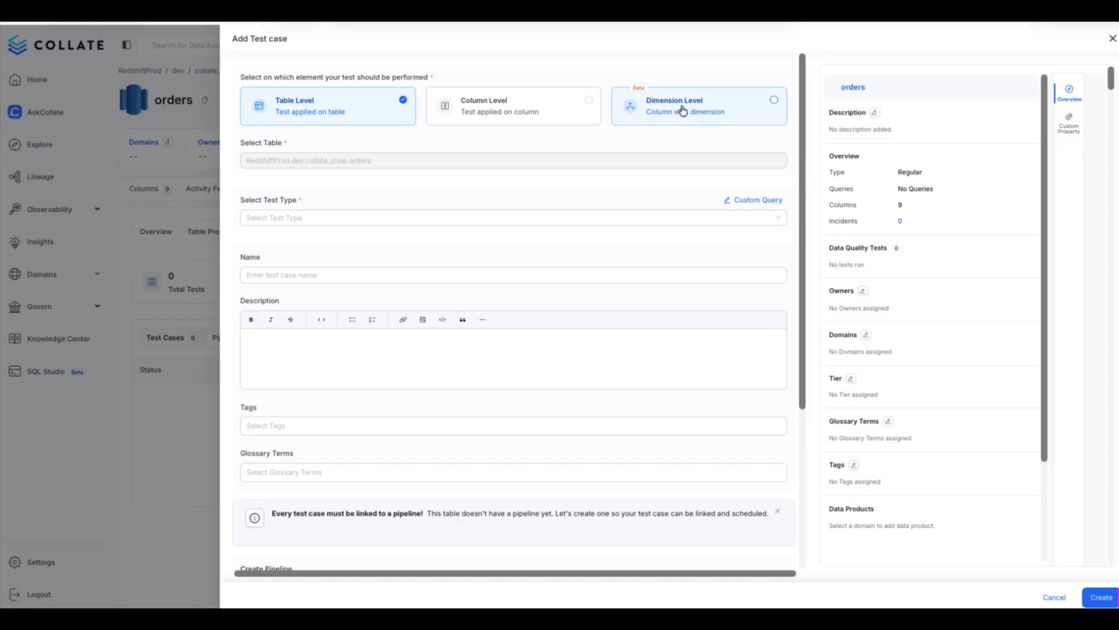
{"action": "left_click", "coordinate": [718, 103]}
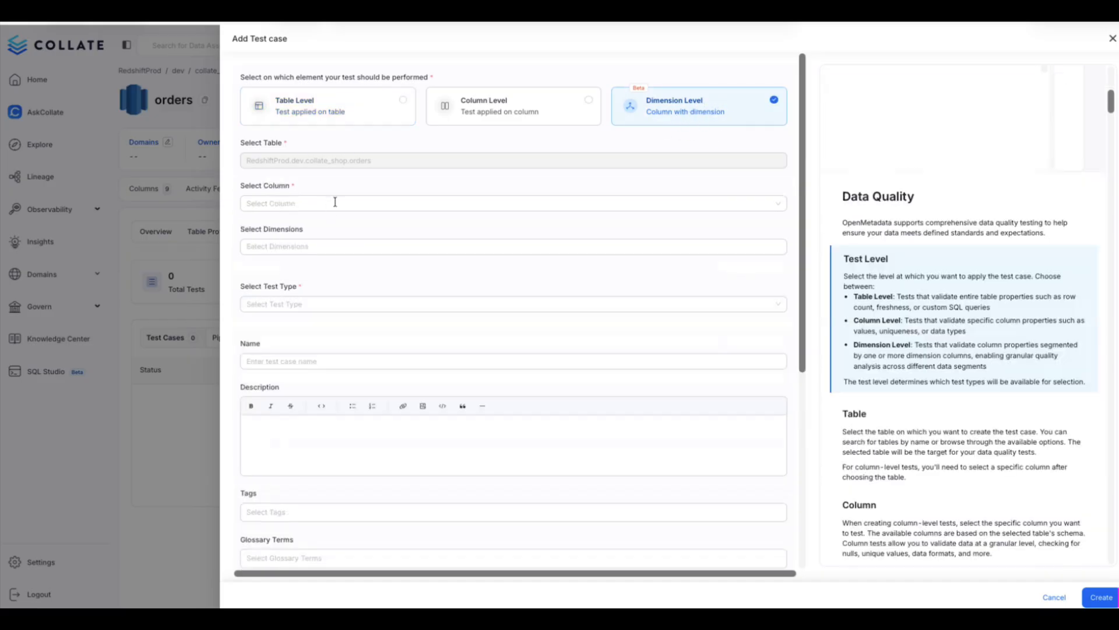
{"action": "left_click", "coordinate": [331, 202]}
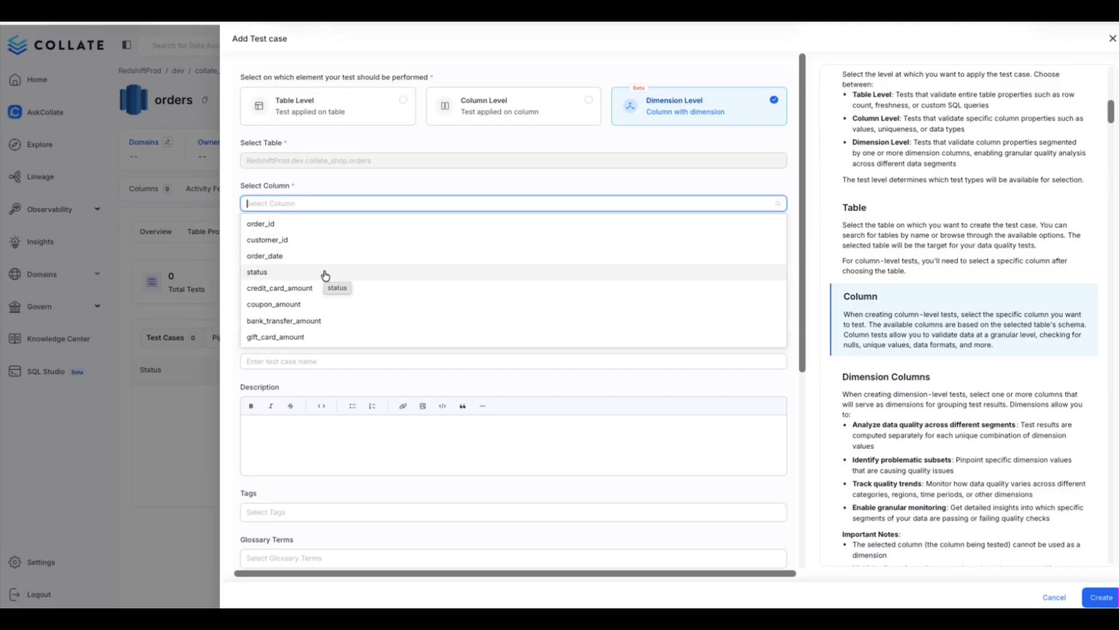
{"action": "left_click", "coordinate": [325, 274]}
{"action": "left_click", "coordinate": [298, 247]}
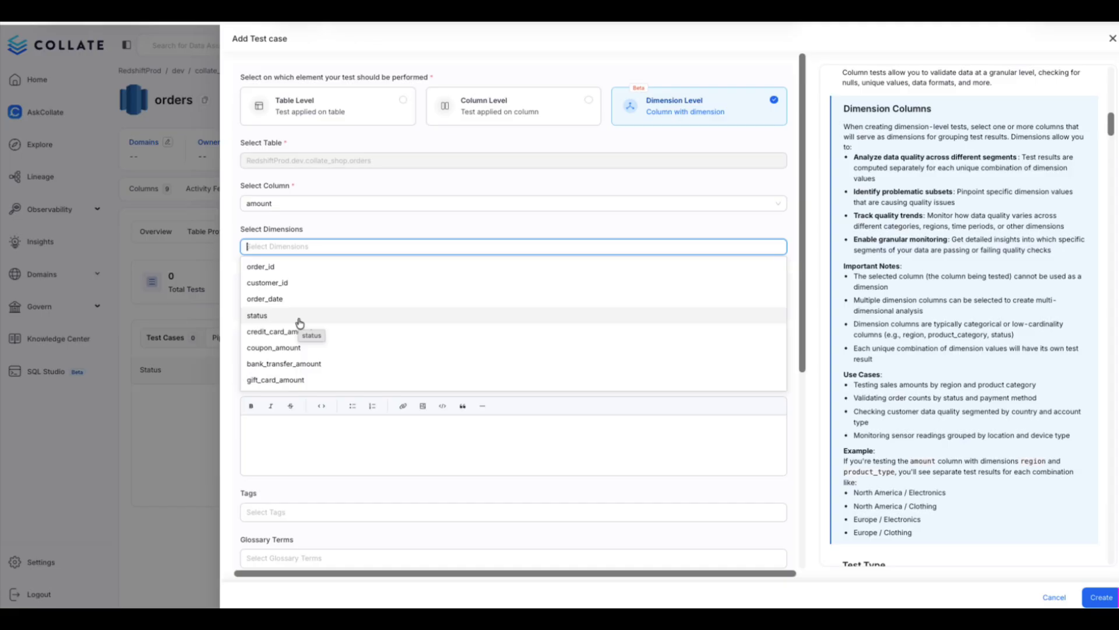
{"action": "left_click", "coordinate": [301, 320]}
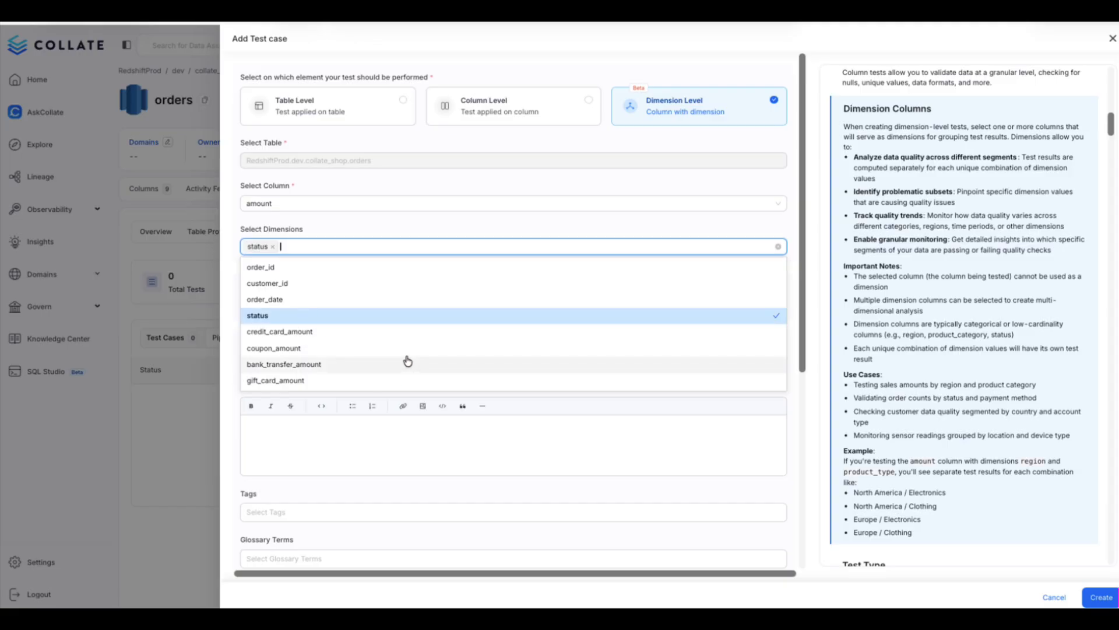
- Add bank_transfer_amount, coupon_amount and credit_card_amount as further dimensions of the test case
{"action": "scroll", "coordinate": [408, 361], "scroll_direction": "down", "scroll_amount": 1}
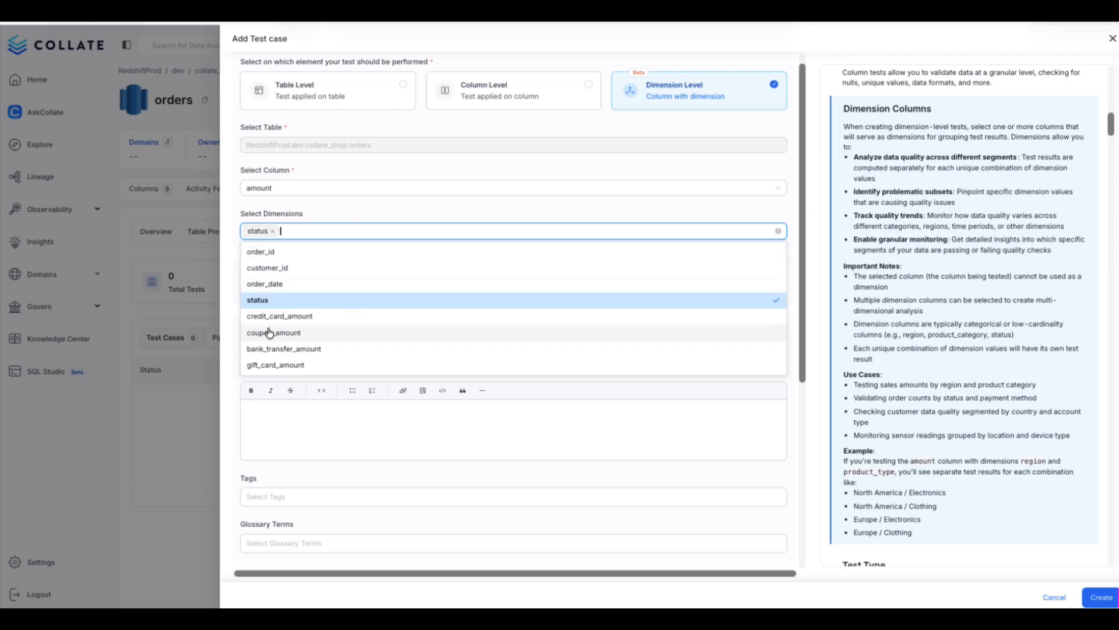
{"action": "left_click", "coordinate": [356, 352]}
{"action": "left_click", "coordinate": [318, 333]}
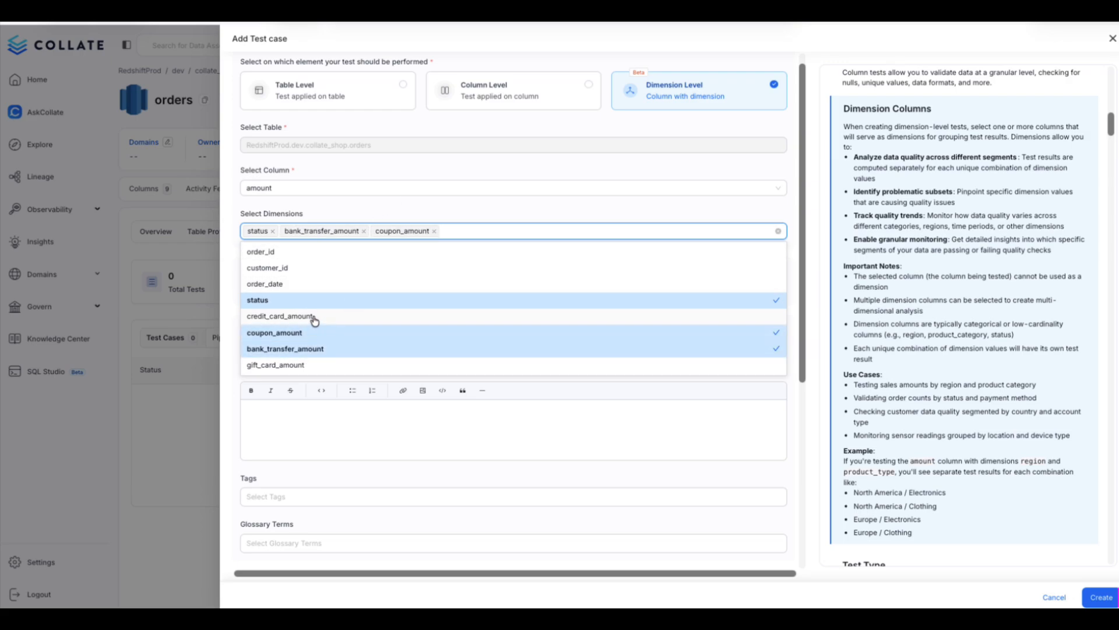
{"action": "left_click", "coordinate": [315, 317]}
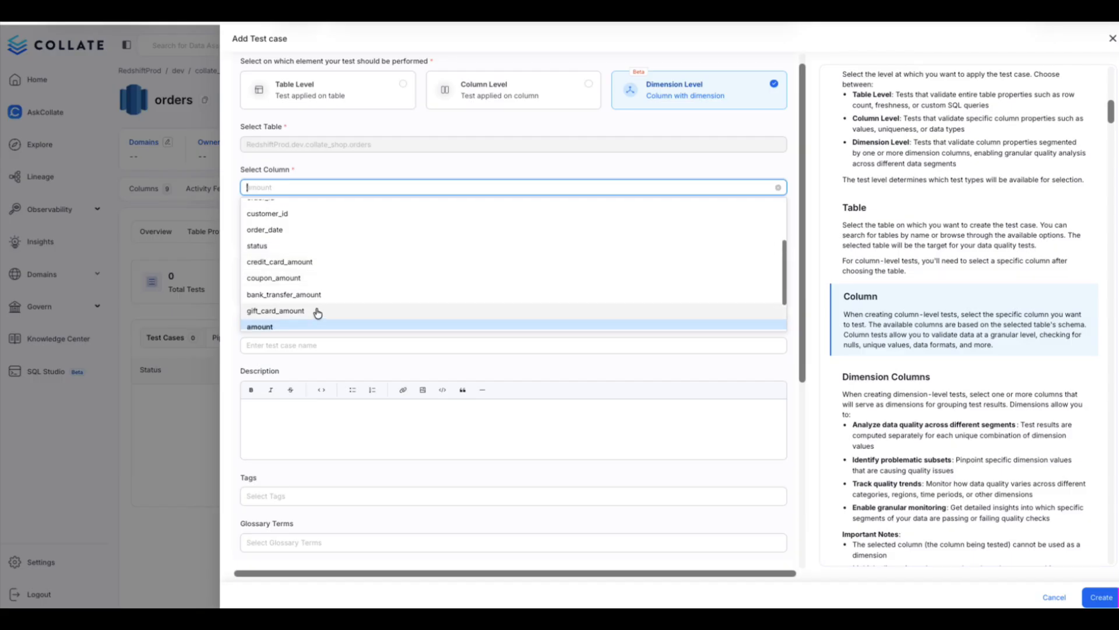
- Change the tested column to gift_card_amount and choose the Column Values To Be Not Null test type
{"action": "left_click", "coordinate": [318, 311]}
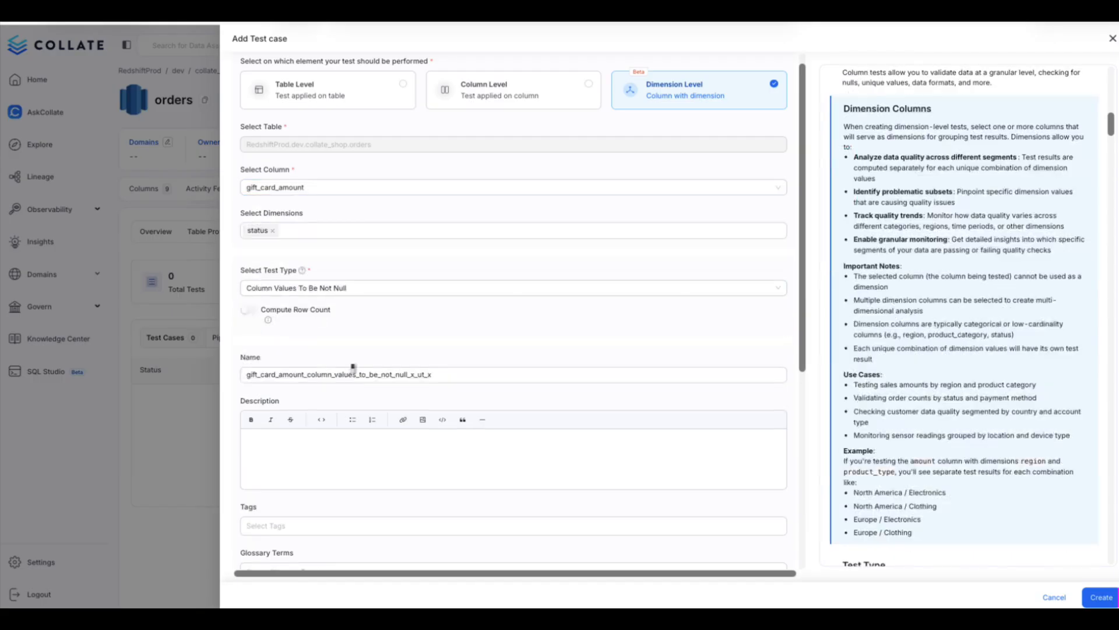
{"action": "left_click", "coordinate": [356, 401]}
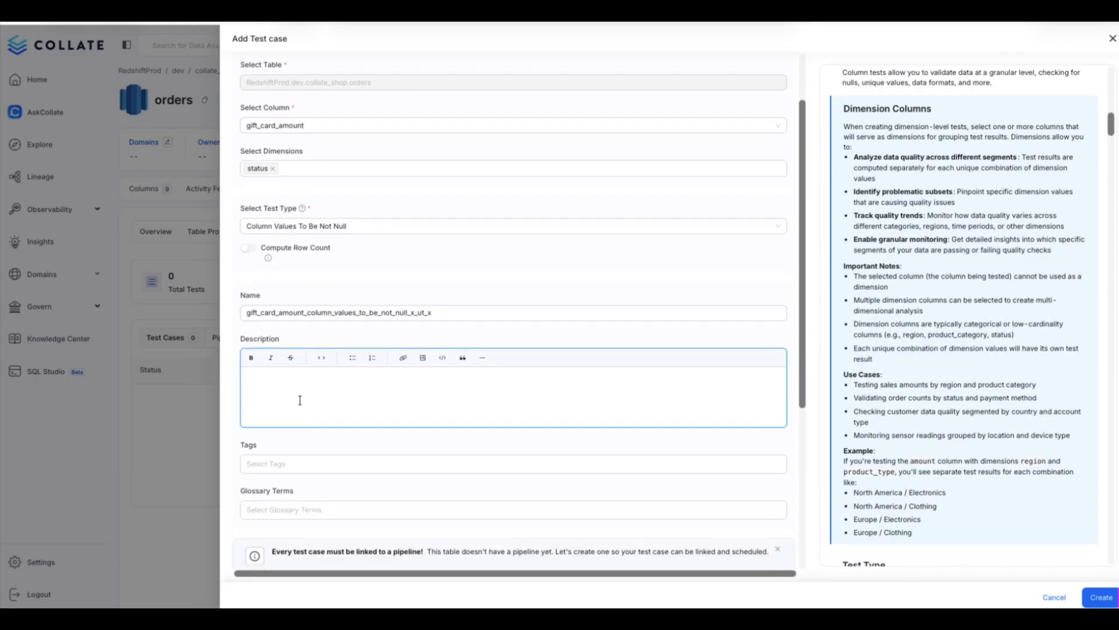
- Set the test case's new pipeline to run On Demand and create the test case
{"action": "scroll", "coordinate": [300, 400], "scroll_direction": "down", "scroll_amount": 4}
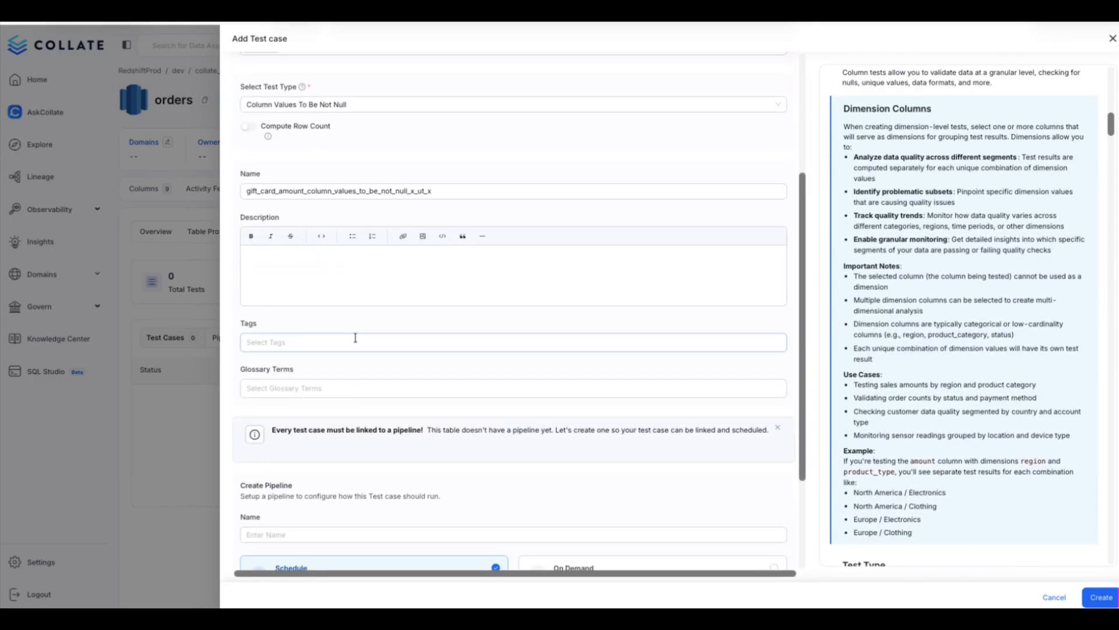
{"action": "scroll", "coordinate": [355, 338], "scroll_direction": "down", "scroll_amount": 5}
{"action": "scroll", "coordinate": [384, 279], "scroll_direction": "down", "scroll_amount": 1}
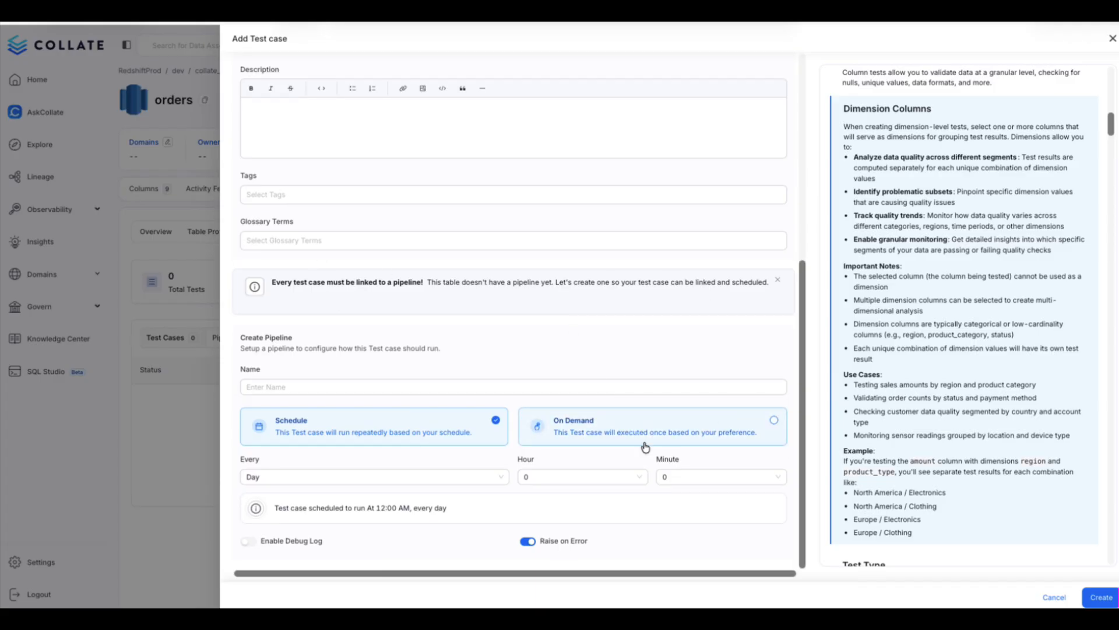
{"action": "left_click", "coordinate": [739, 431]}
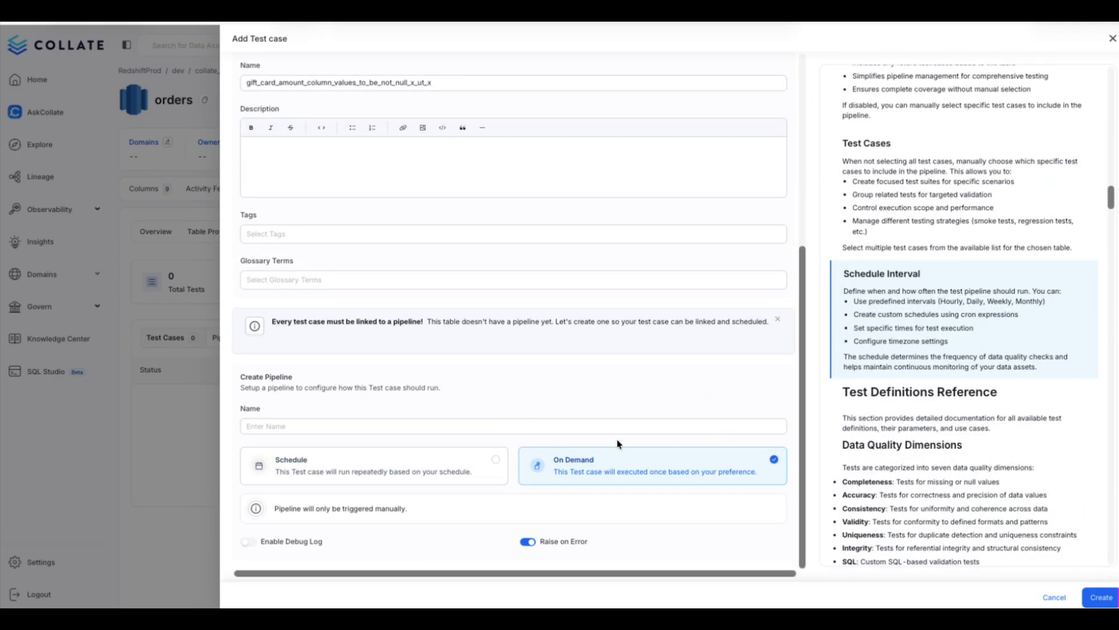
{"action": "left_click", "coordinate": [1100, 597]}
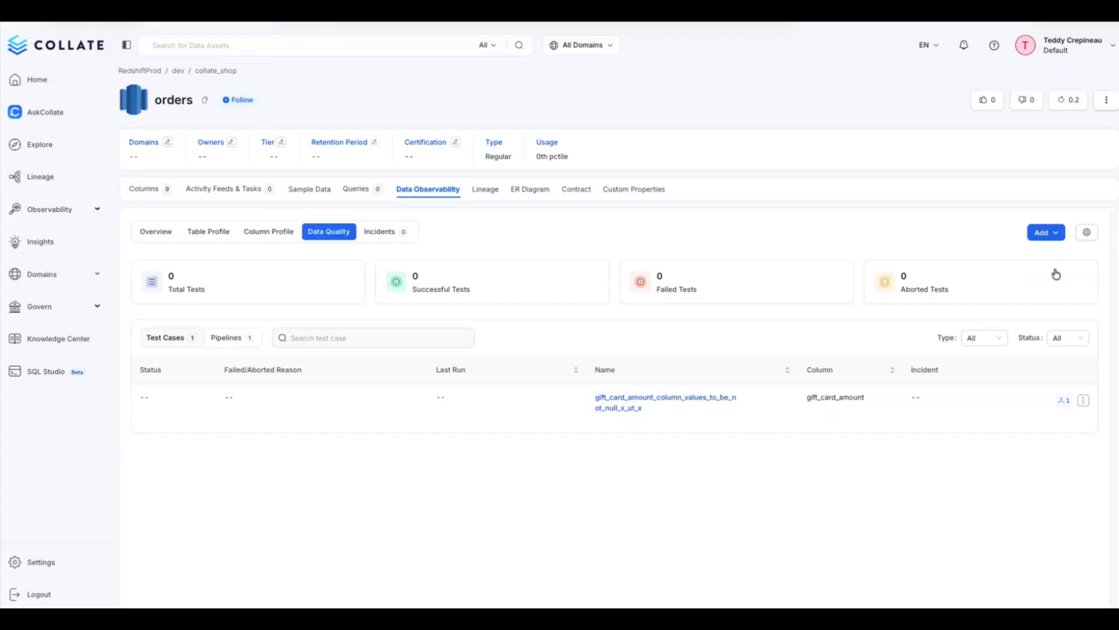
- Add a column-level Column Values To Be Not Null test case on gift_card_amount with Compute Row Count enabled
{"action": "left_click", "coordinate": [1048, 232]}
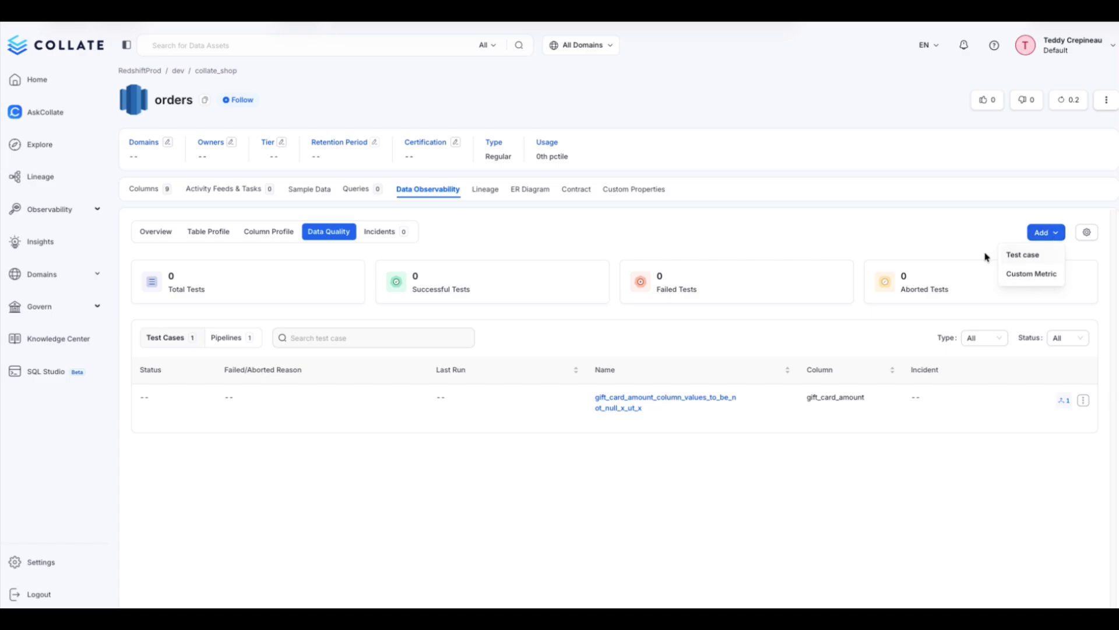
{"action": "left_click", "coordinate": [1025, 259]}
{"action": "left_click", "coordinate": [350, 217]}
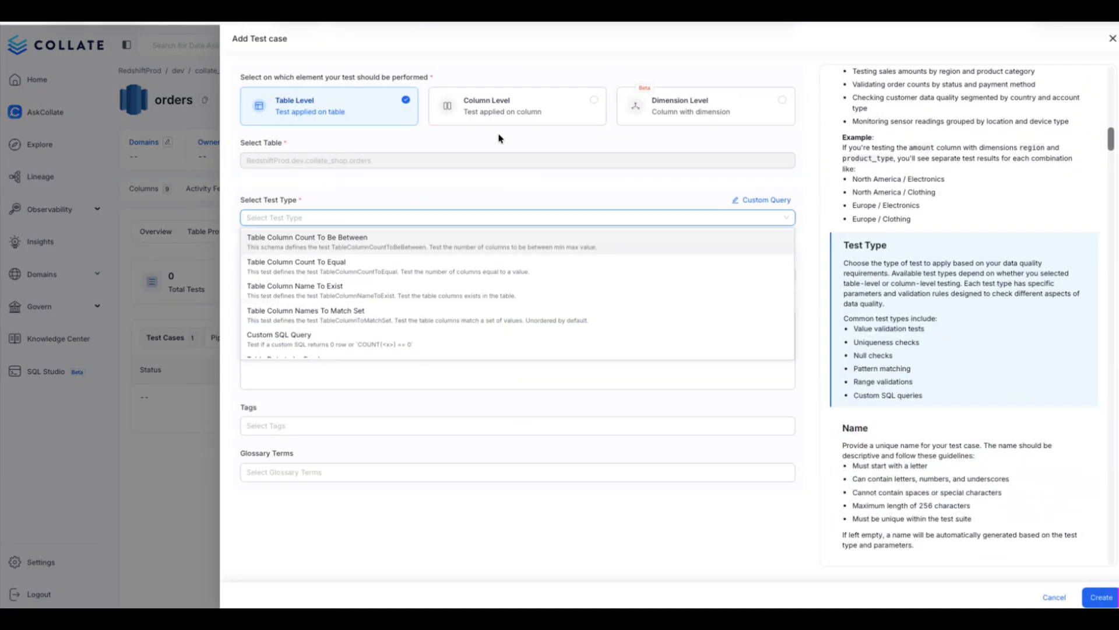
{"action": "left_click", "coordinate": [466, 107]}
{"action": "left_click", "coordinate": [358, 202]}
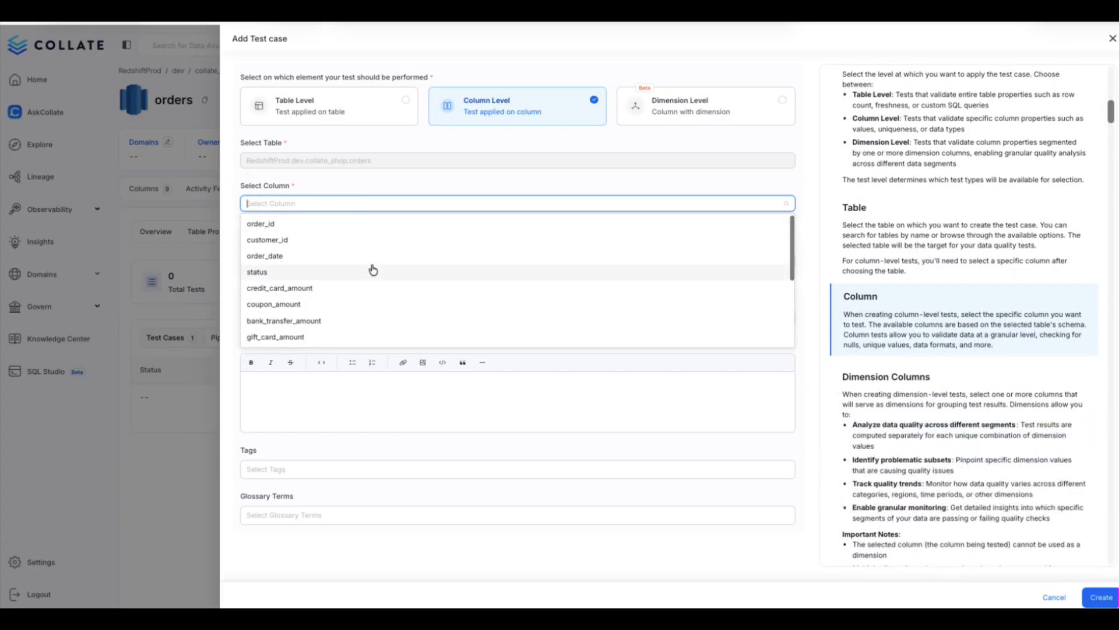
{"action": "left_click", "coordinate": [367, 337]}
{"action": "left_click", "coordinate": [298, 264]}
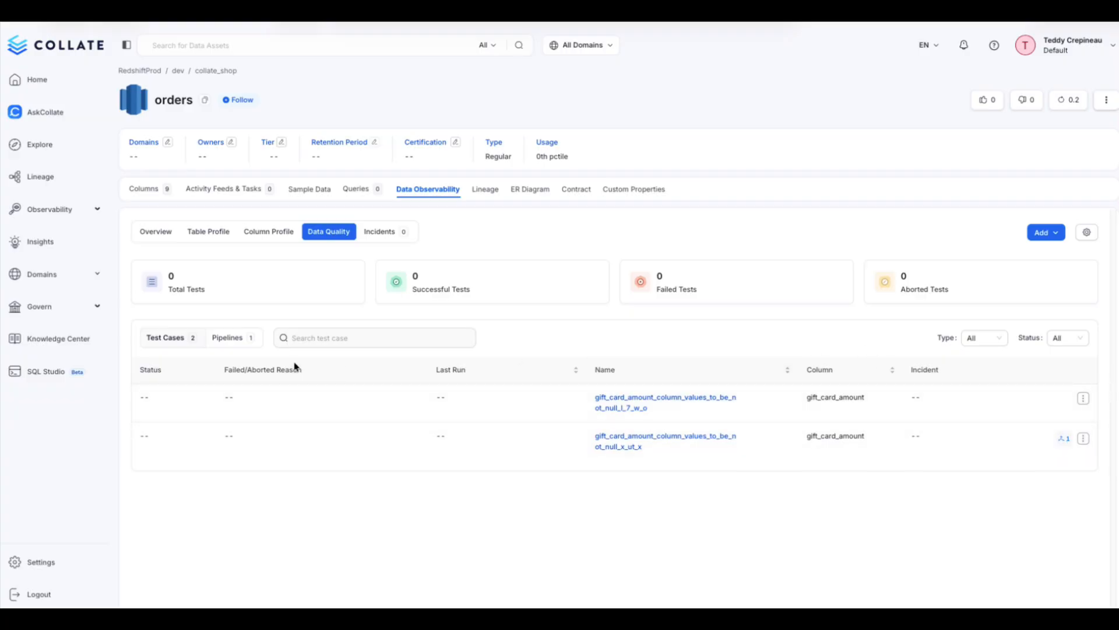
- Run the test suite pipeline of the orders table
{"action": "left_click", "coordinate": [233, 340]}
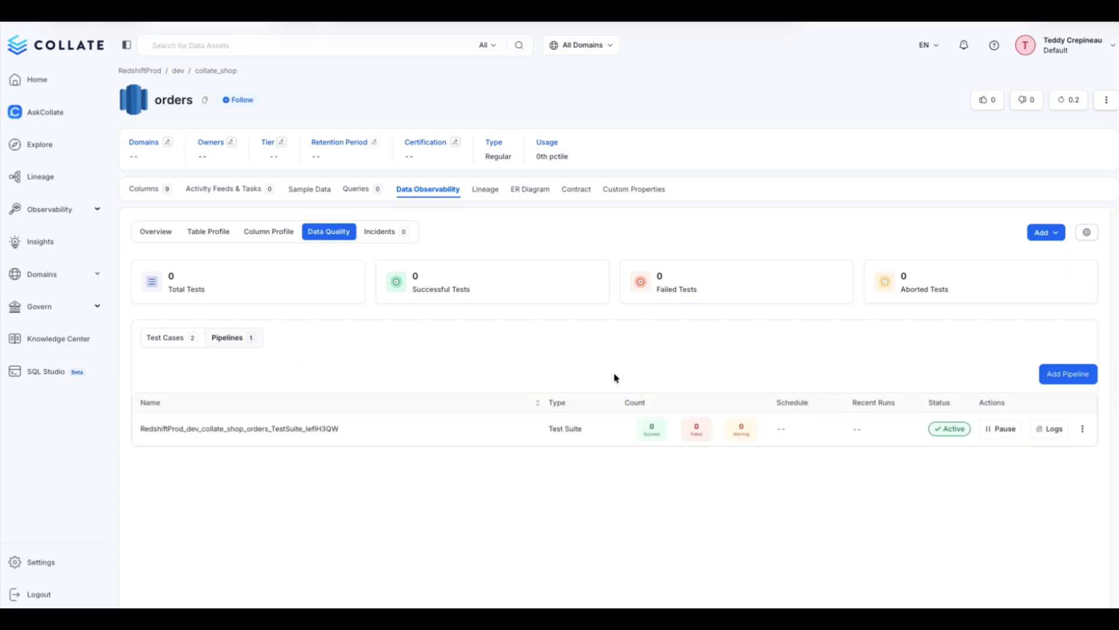
{"action": "left_click", "coordinate": [1082, 431]}
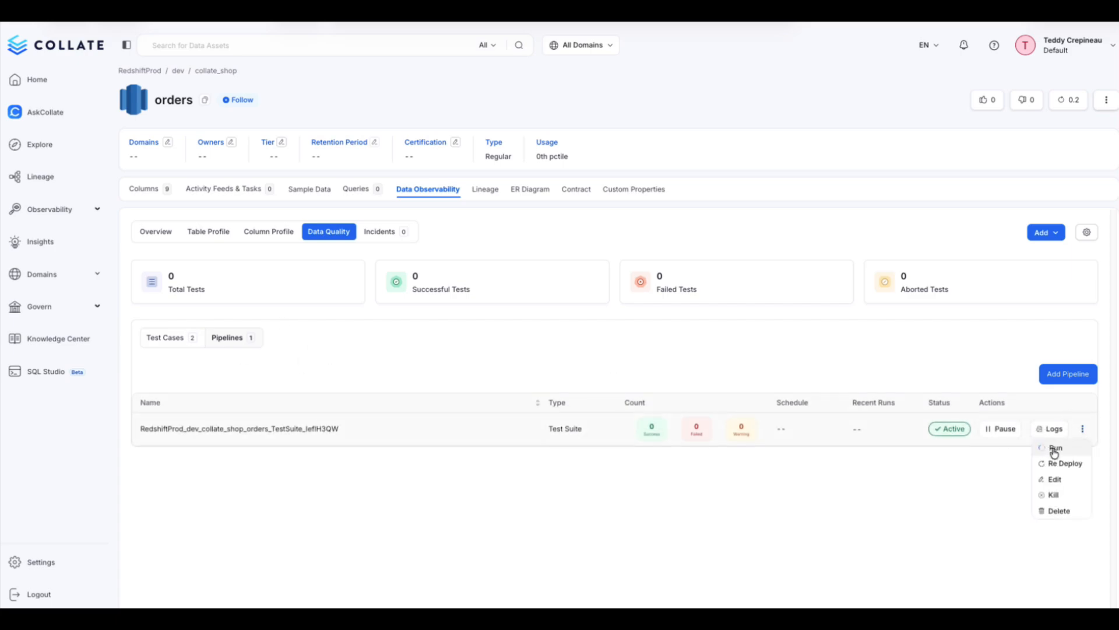
{"action": "left_click", "coordinate": [1051, 451]}
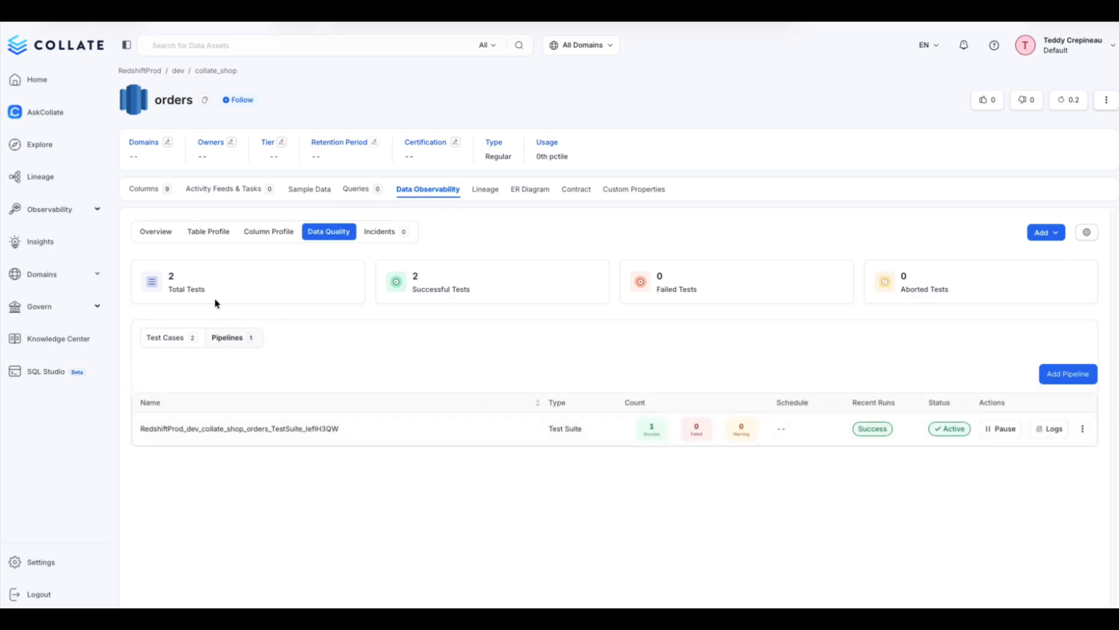
- Examine the passed and failed row figures of the column-level gift_card_amount test's latest run
{"action": "left_click", "coordinate": [172, 341]}
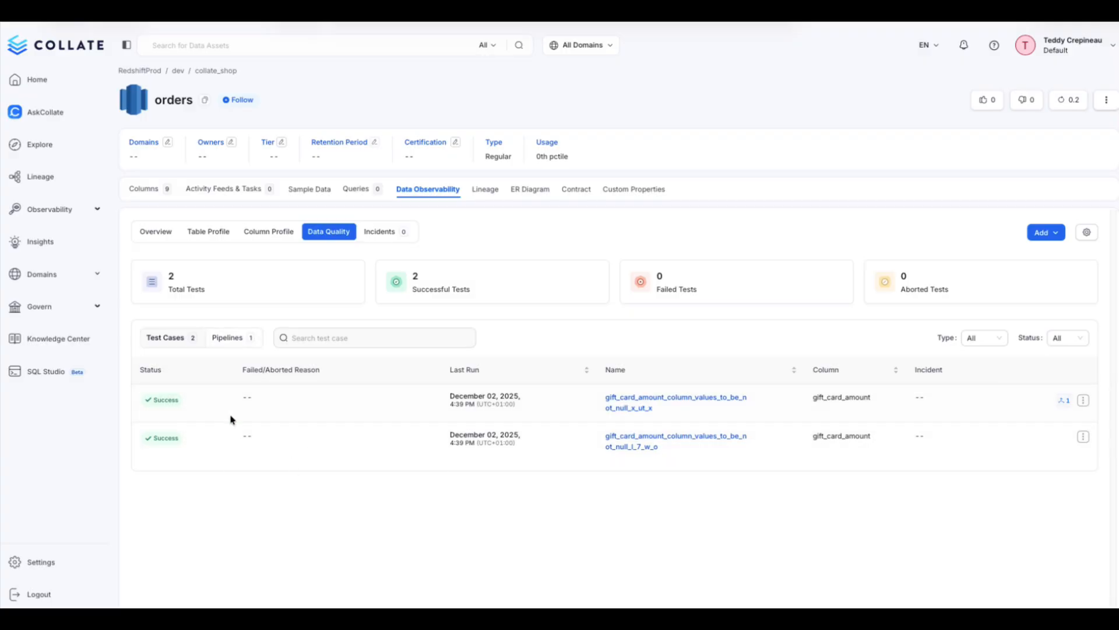
{"action": "left_click", "coordinate": [681, 440]}
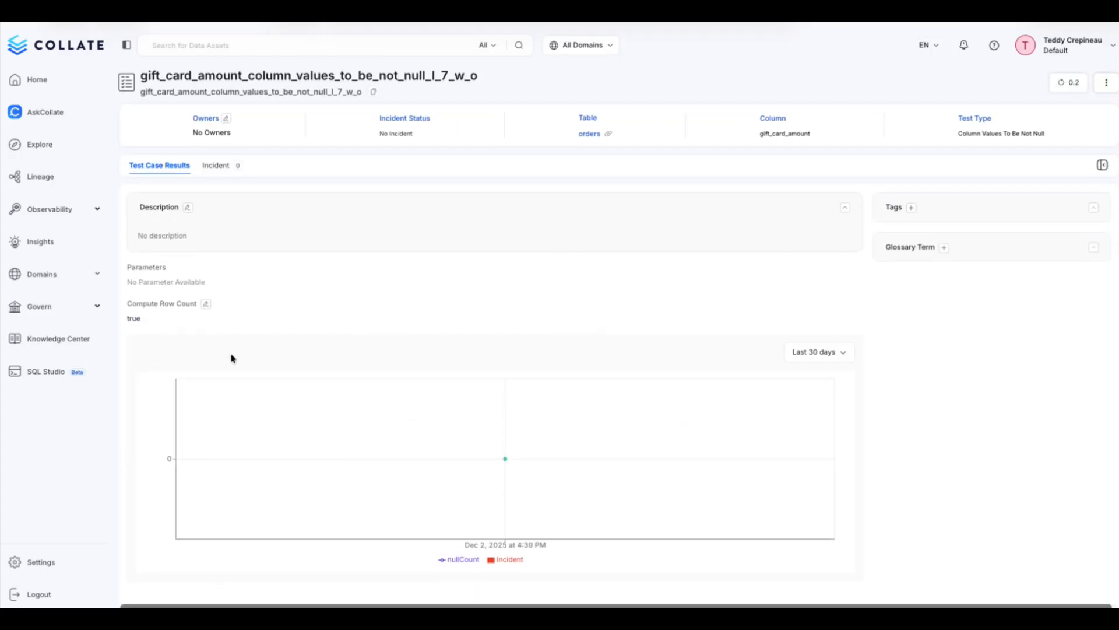
{"action": "mouse_move", "coordinate": [497, 442]}
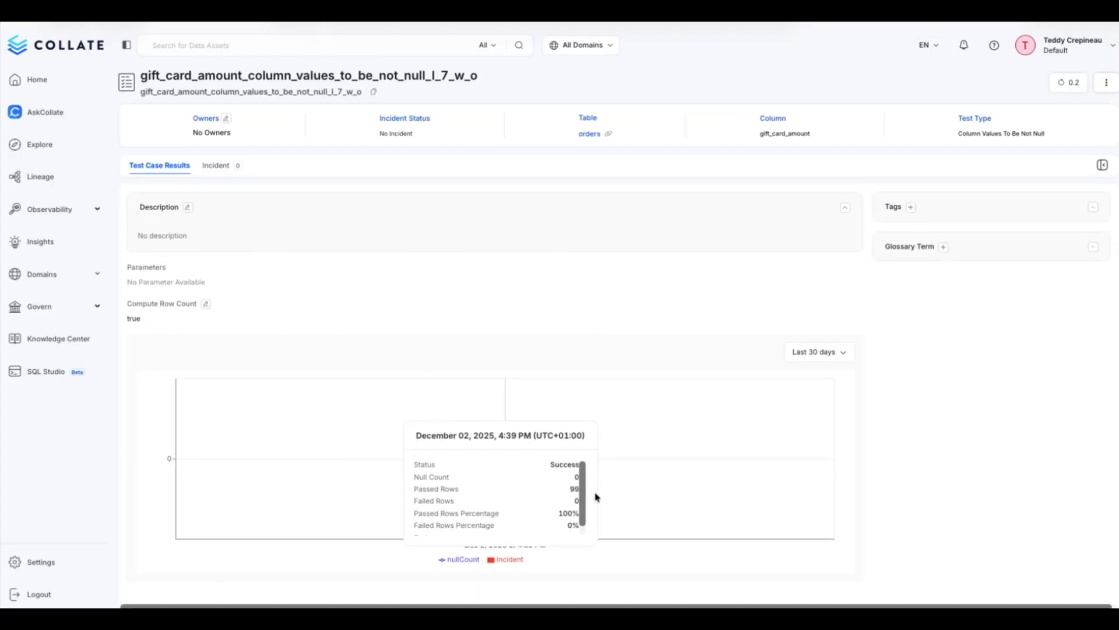
{"action": "mouse_move", "coordinate": [584, 483]}
{"action": "left_mouse_down"}
{"action": "mouse_move", "coordinate": [587, 515]}
{"action": "mouse_move", "coordinate": [588, 468]}
{"action": "left_mouse_up"}
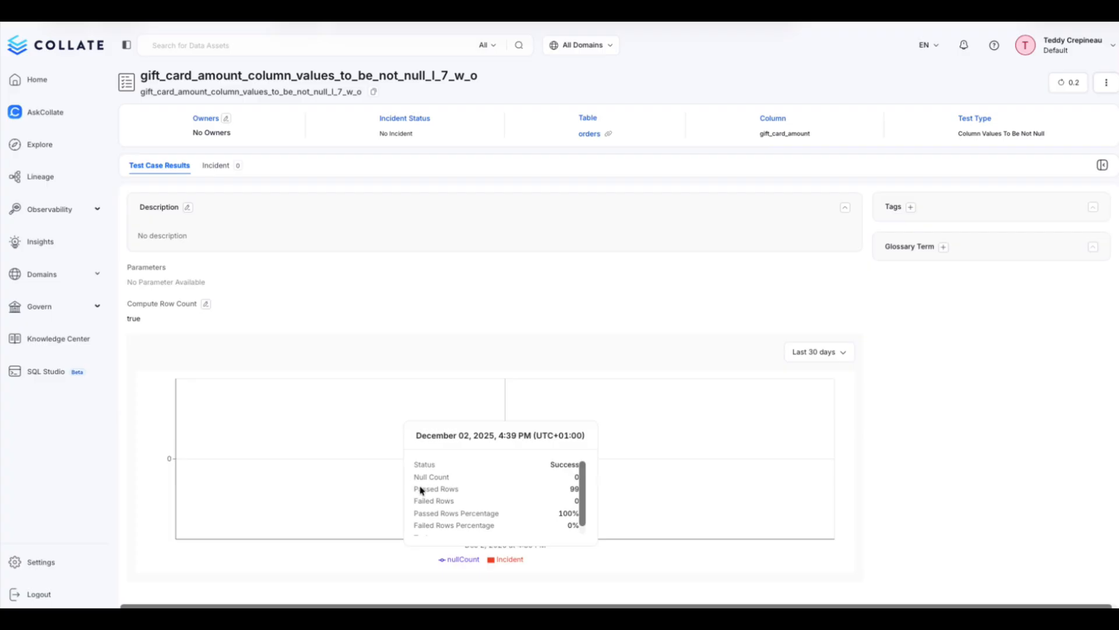
{"action": "left_click_drag", "start_coordinate": [420, 488], "coordinate": [586, 474]}
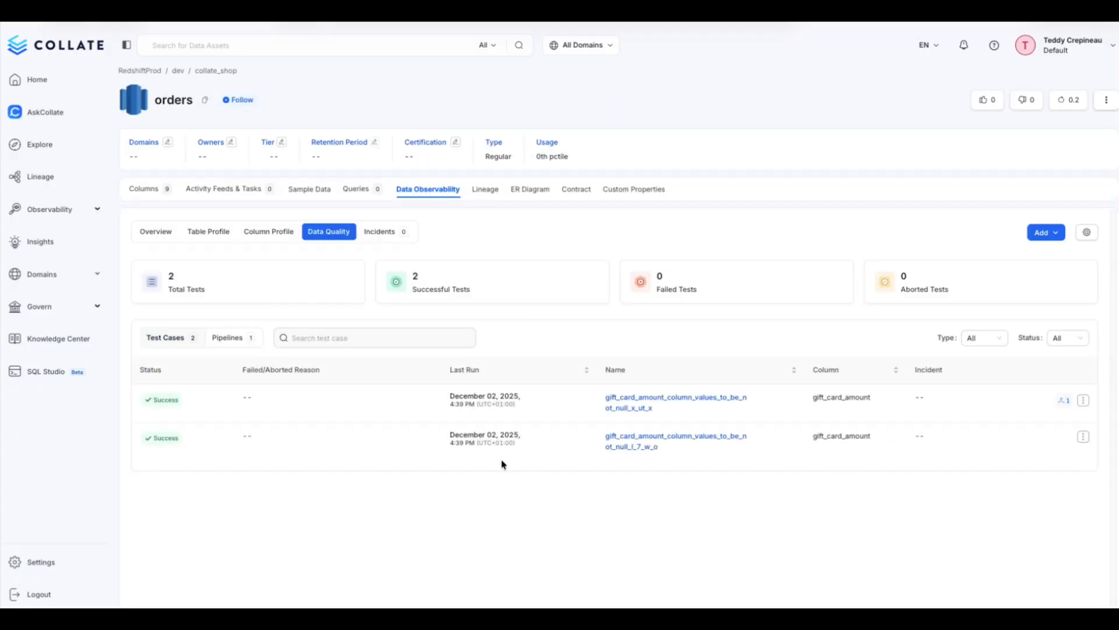
- Review the dimensionality results by status and the impact score explanation of the dimension-level gift_card_amount test
{"action": "left_click", "coordinate": [651, 399]}
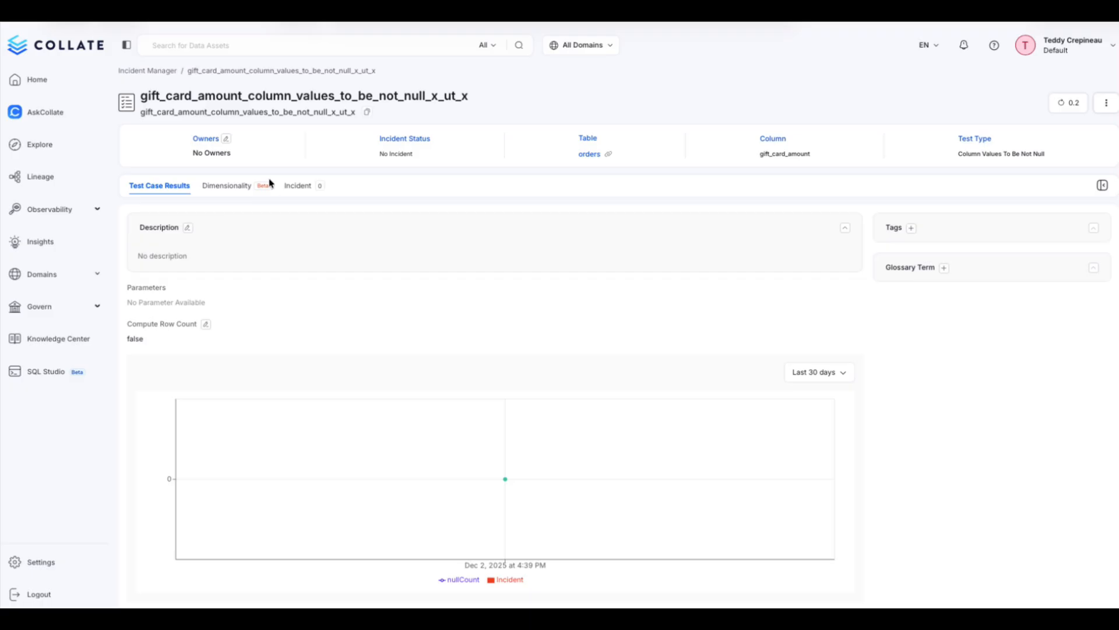
{"action": "left_click", "coordinate": [234, 190]}
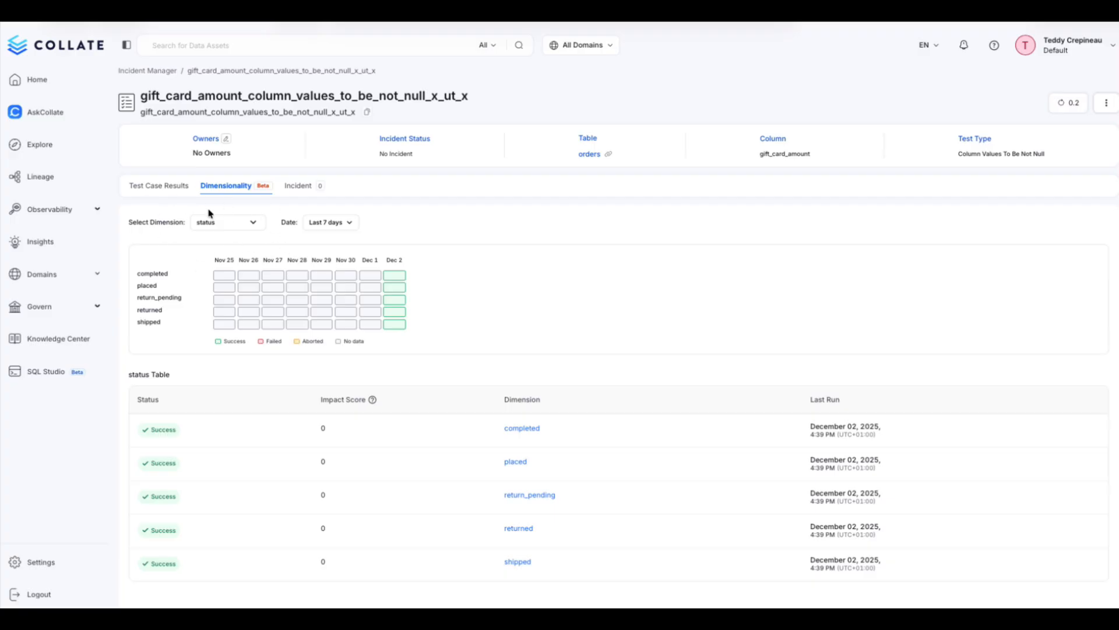
{"action": "mouse_move", "coordinate": [373, 401]}
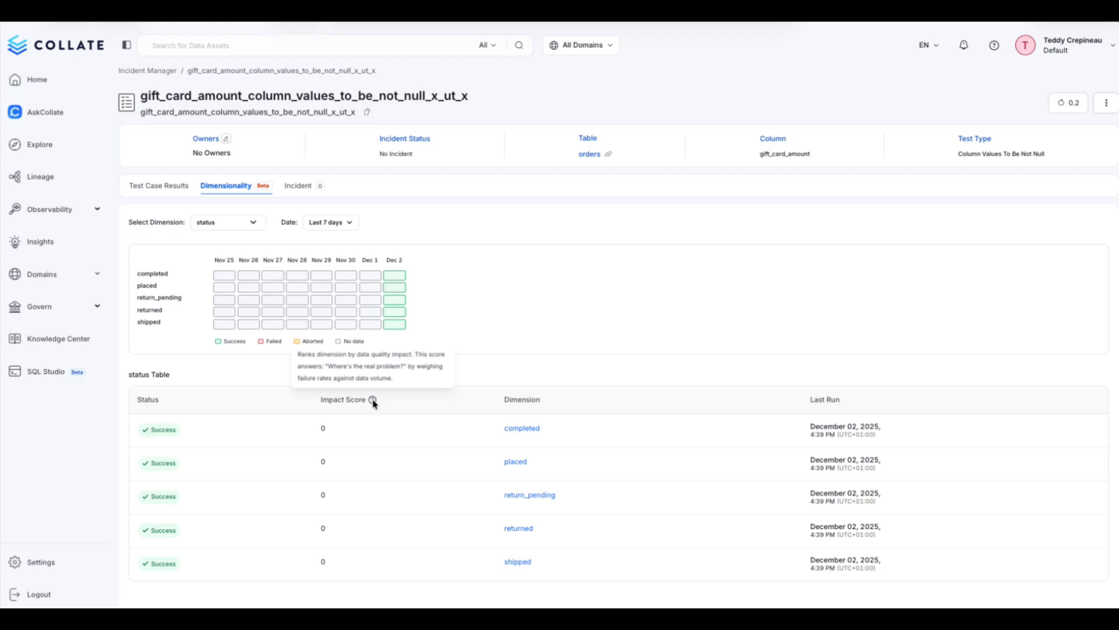
{"action": "mouse_move", "coordinate": [398, 276]}
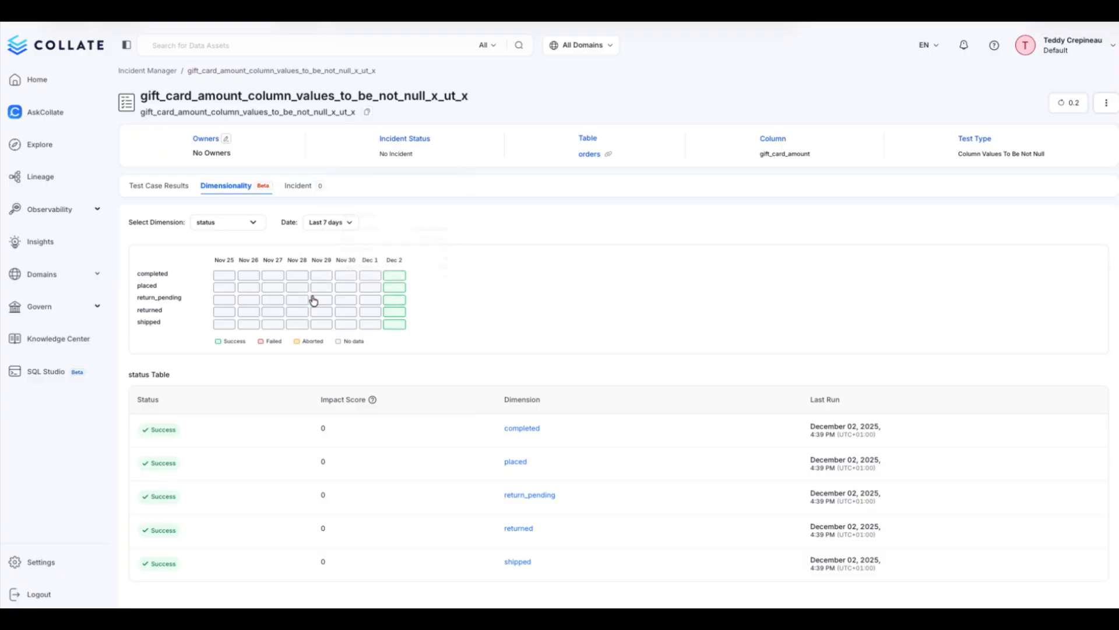
- Limit the dimensionality results to the last 3 days and inspect the test result for the completed status
{"action": "left_click", "coordinate": [337, 222]}
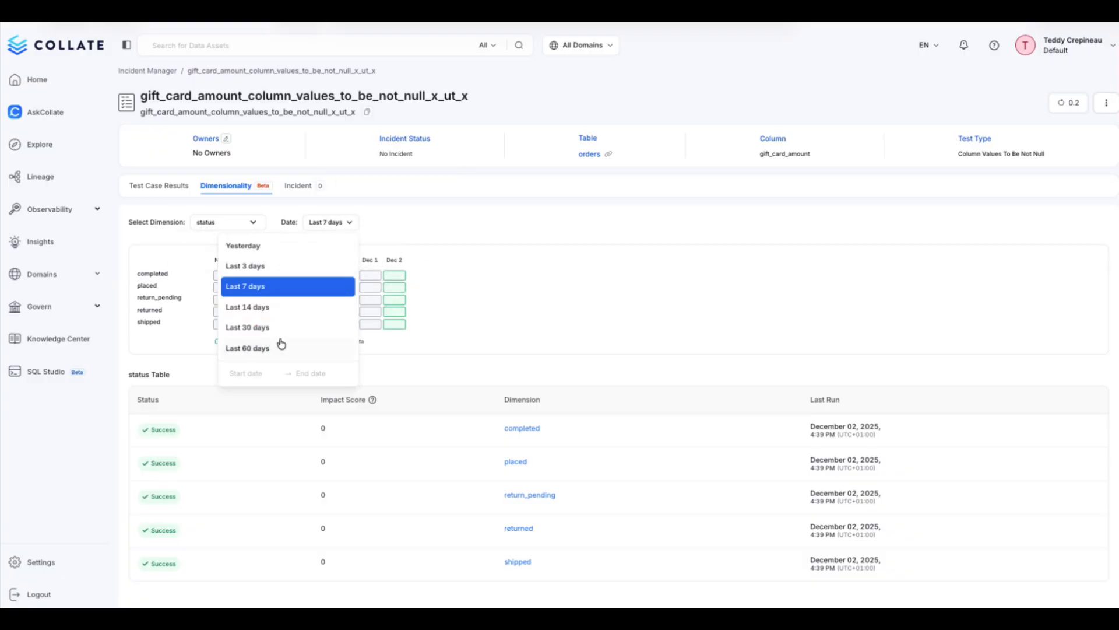
{"action": "left_click", "coordinate": [283, 307]}
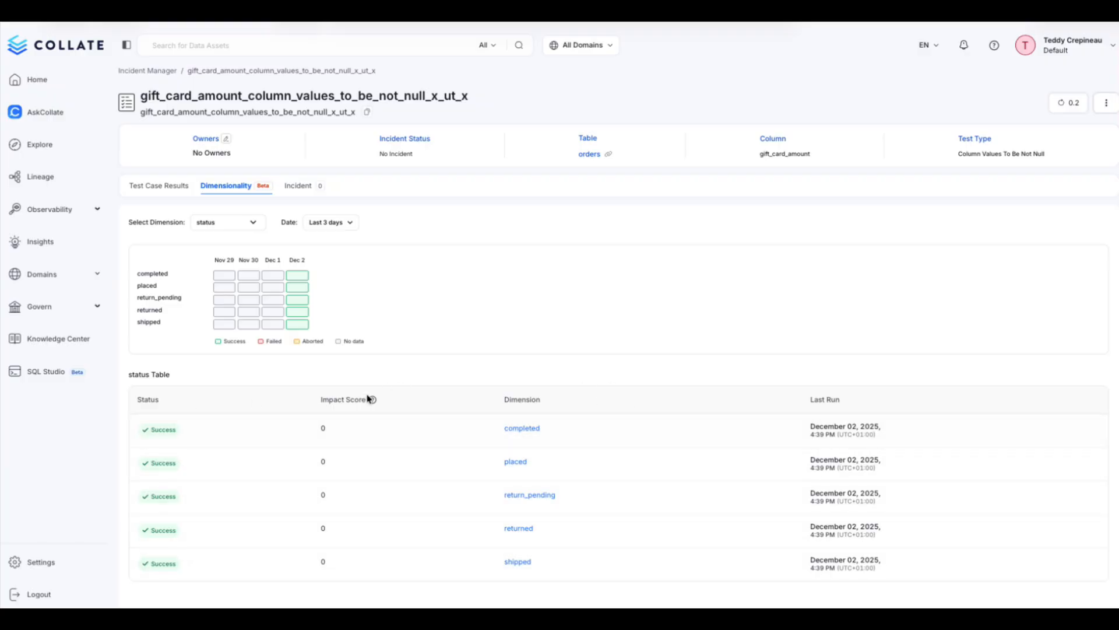
{"action": "left_click", "coordinate": [522, 429]}
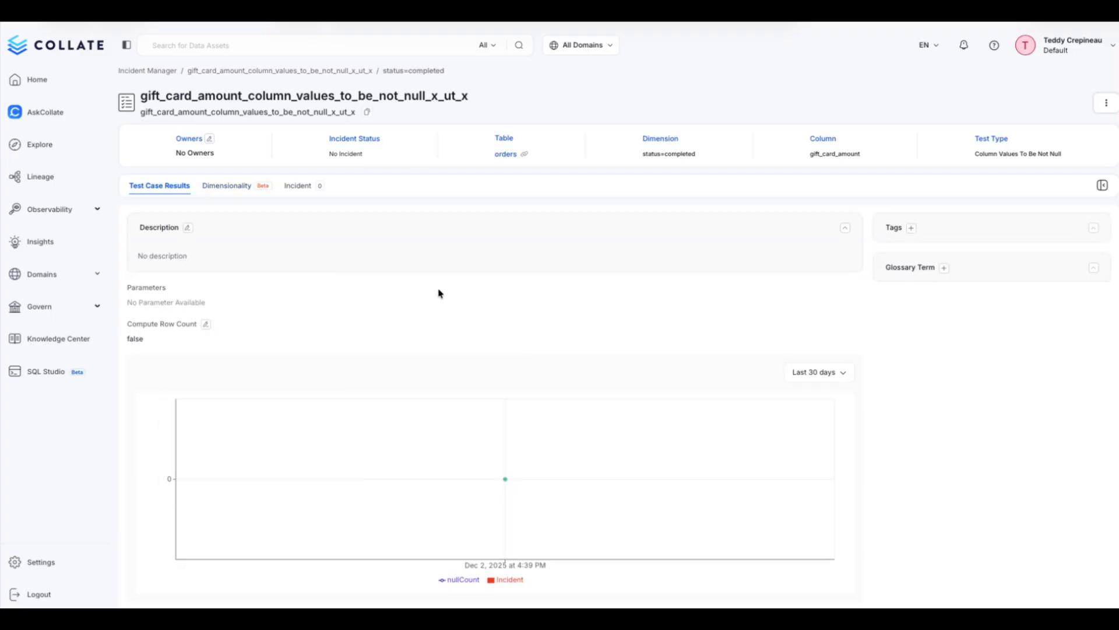
{"action": "mouse_move", "coordinate": [501, 441]}
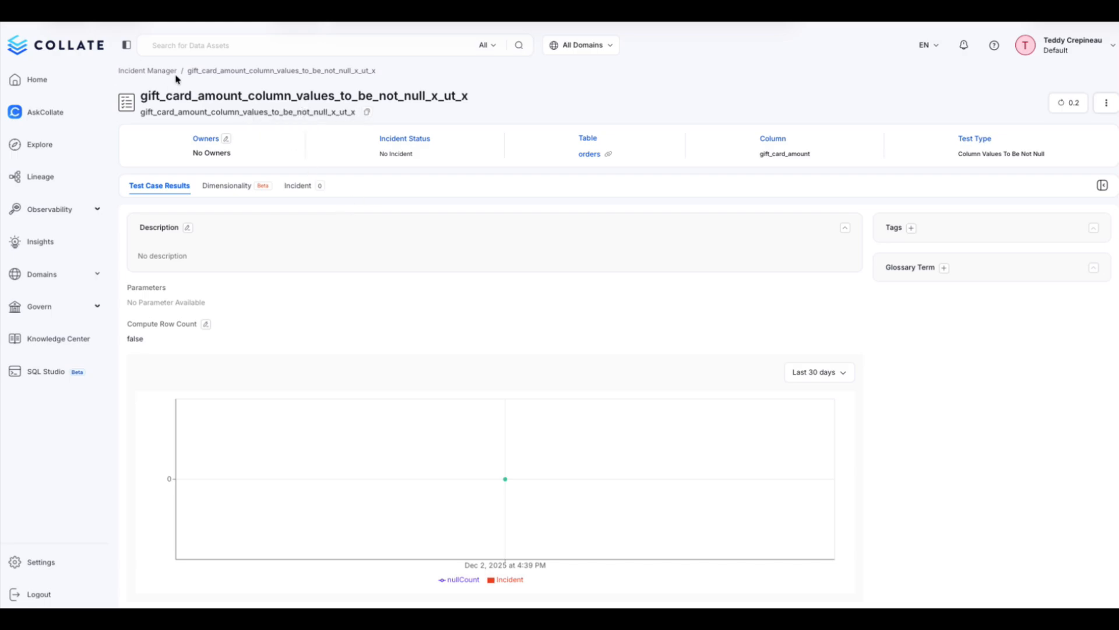
- Return to the orders table's data quality tests and open the choices for adding a test
{"action": "left_click", "coordinate": [591, 155]}
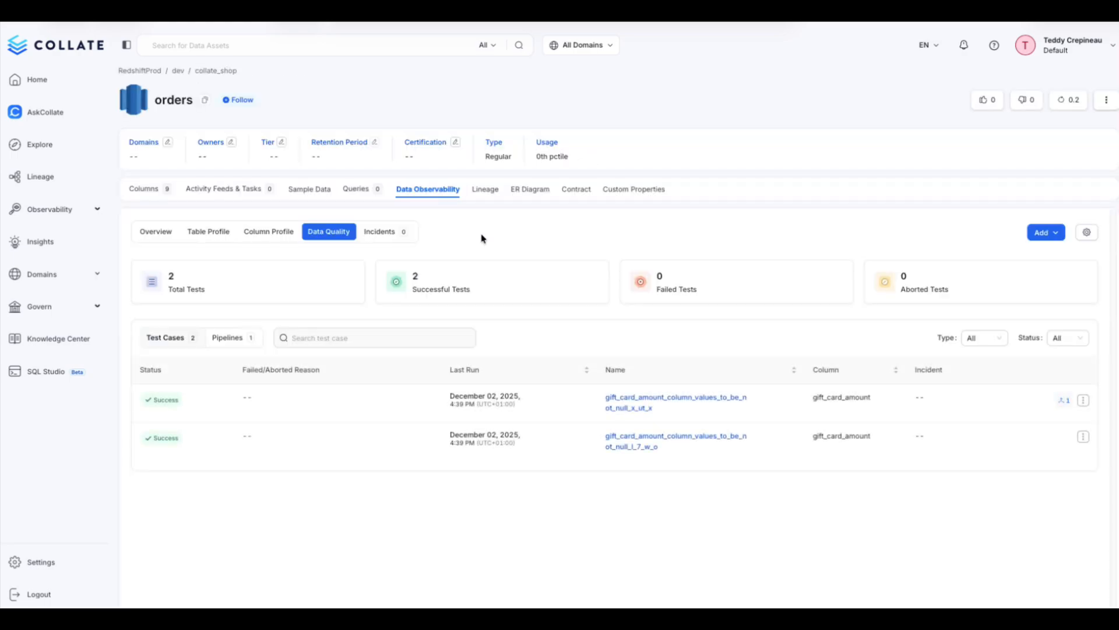
{"action": "left_click", "coordinate": [1053, 232]}
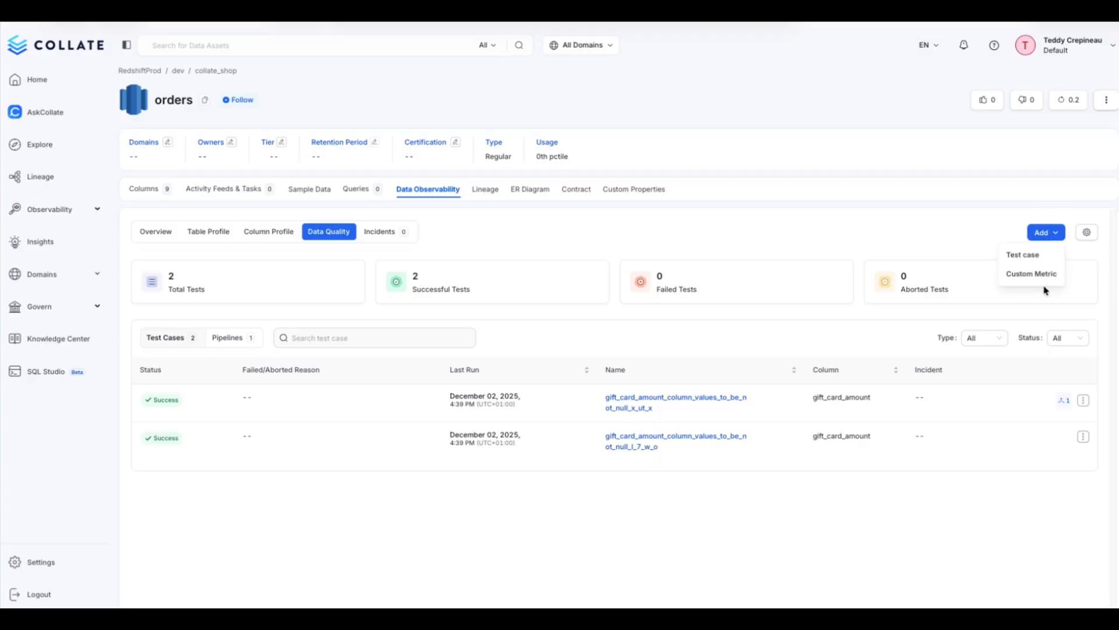